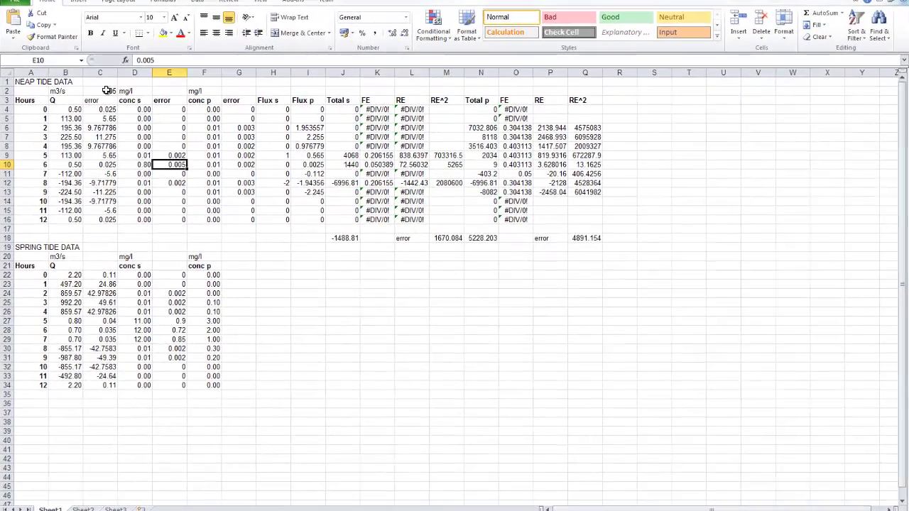
- Examine the neap tide discharge, conc s and conc p columns together with their error values and formulas
{"action": "left_click", "coordinate": [141, 101]}
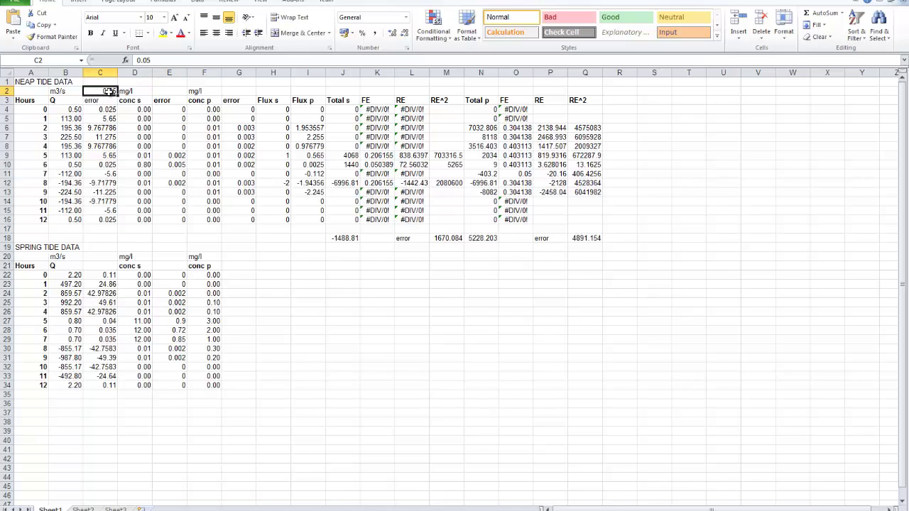
{"action": "left_click", "coordinate": [107, 111]}
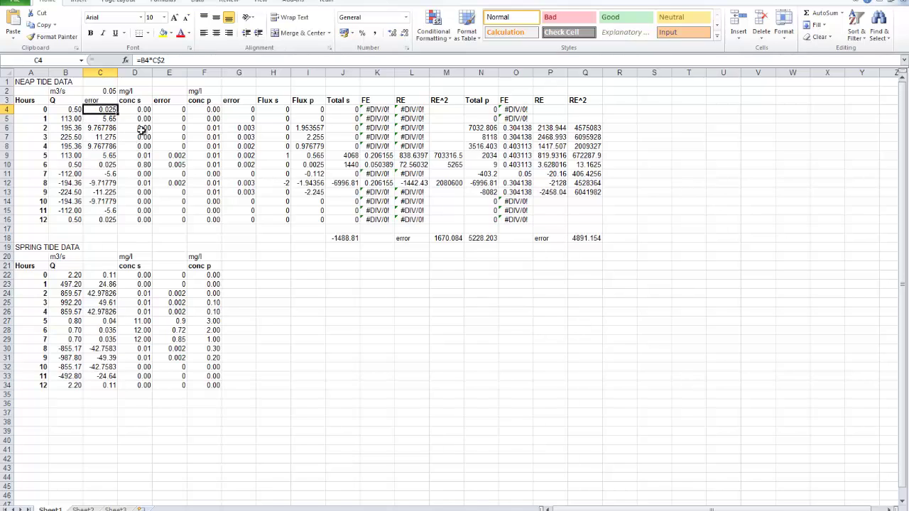
{"action": "left_click", "coordinate": [141, 109]}
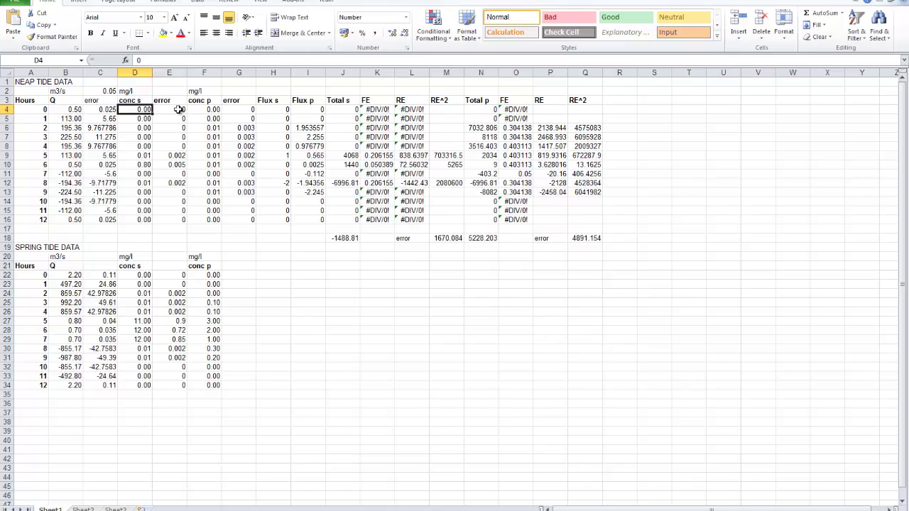
{"action": "left_click", "coordinate": [174, 111]}
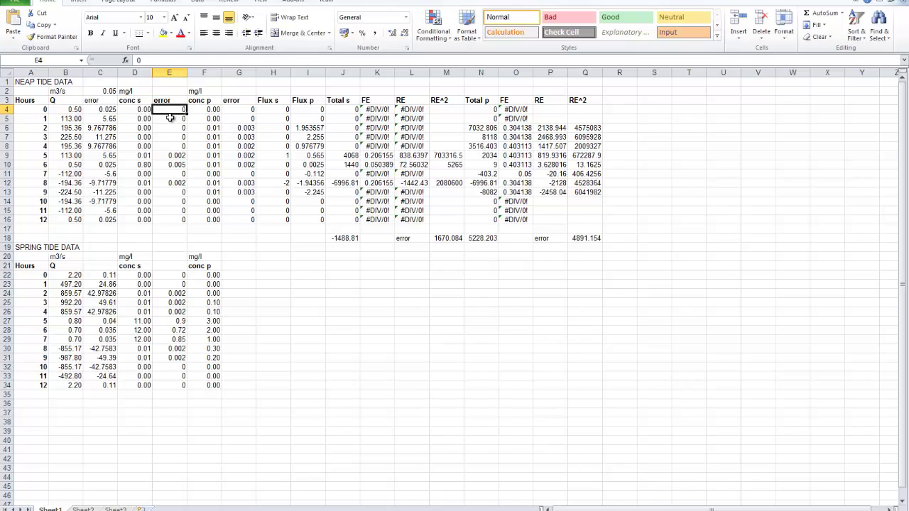
{"action": "left_click", "coordinate": [142, 146]}
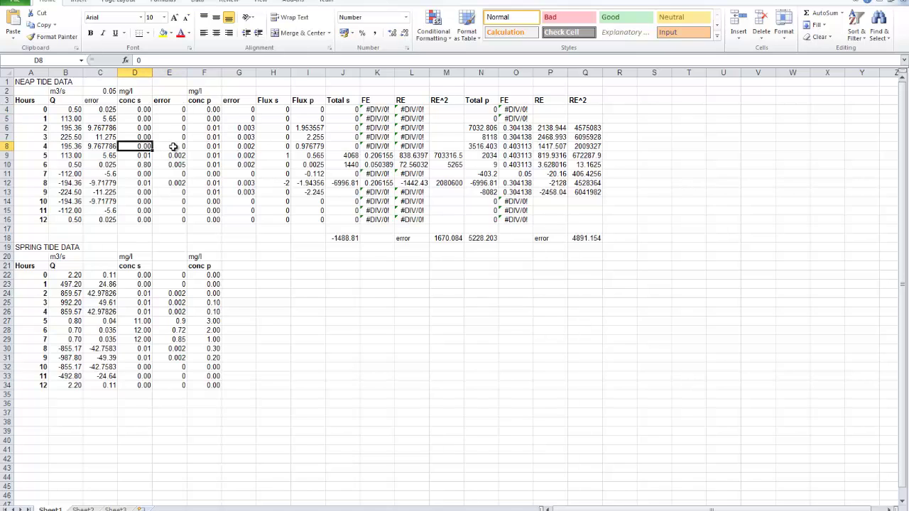
{"action": "left_click", "coordinate": [173, 147]}
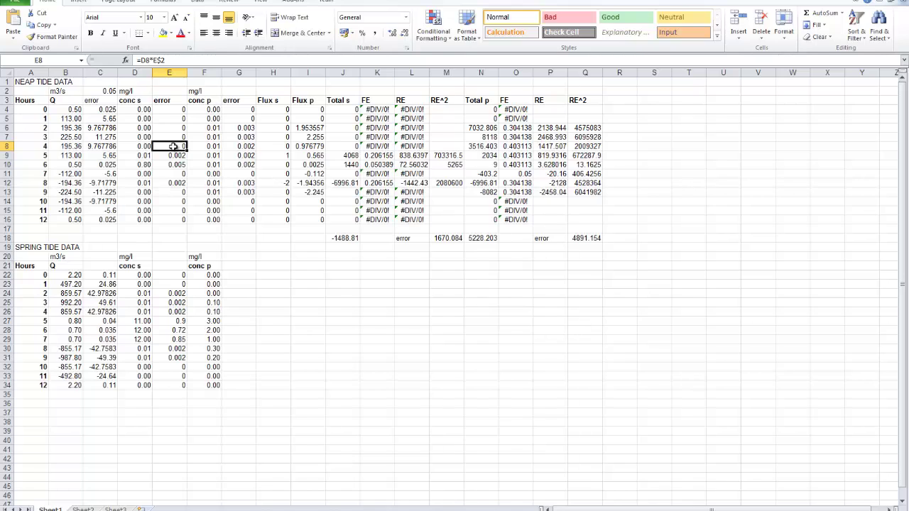
{"action": "left_click", "coordinate": [204, 91]}
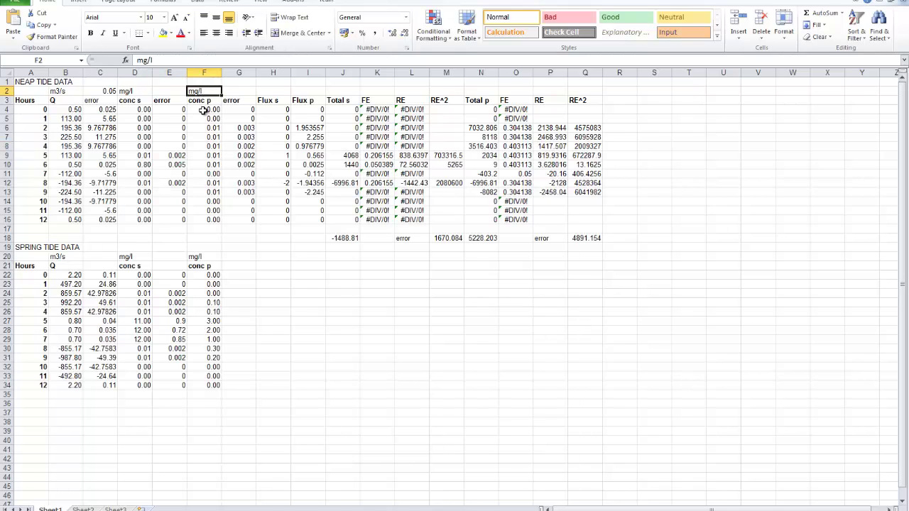
{"action": "left_click", "coordinate": [203, 110]}
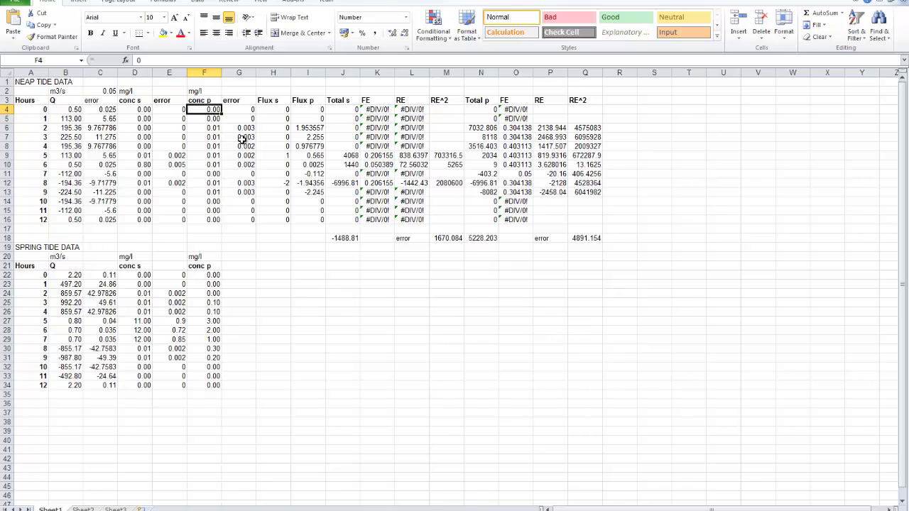
{"action": "left_click", "coordinate": [242, 147]}
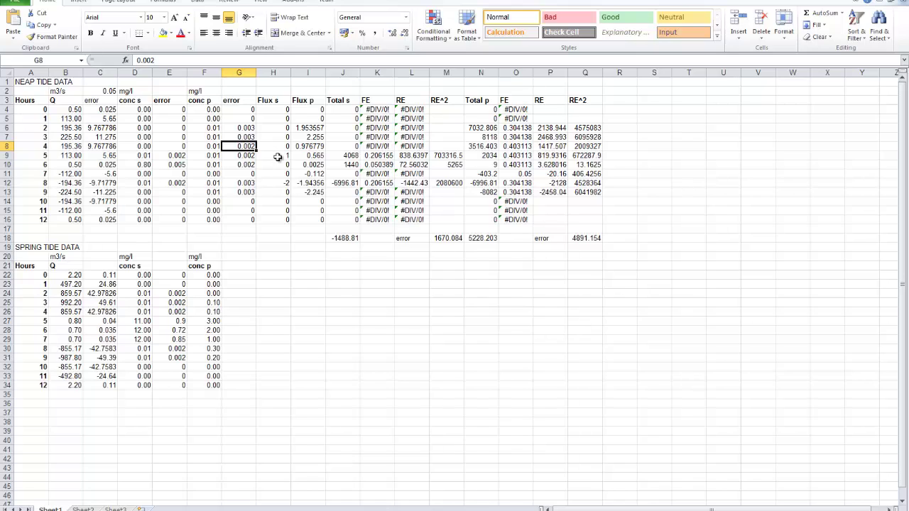
- Review the Flux s, Flux p and Total s formulas for hour 0 and the hourly intervals in the neap tide table
{"action": "left_click", "coordinate": [277, 110]}
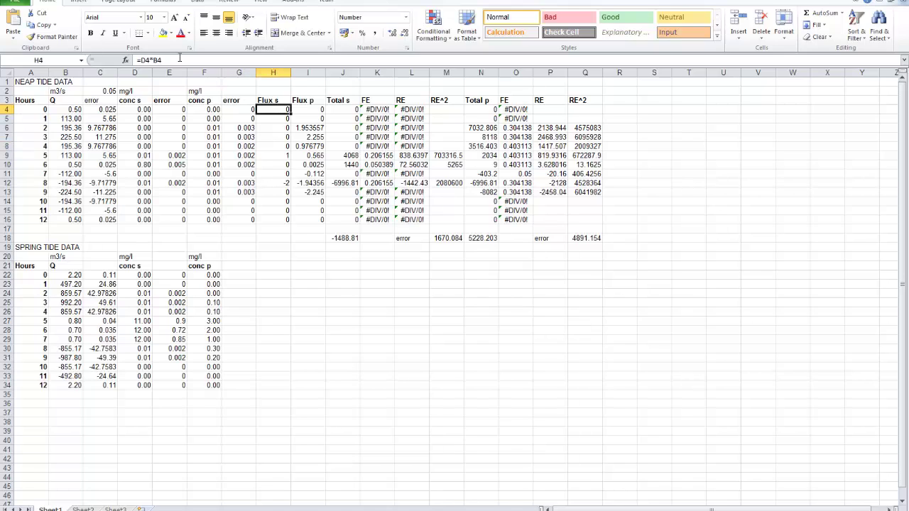
{"action": "left_click", "coordinate": [179, 60]}
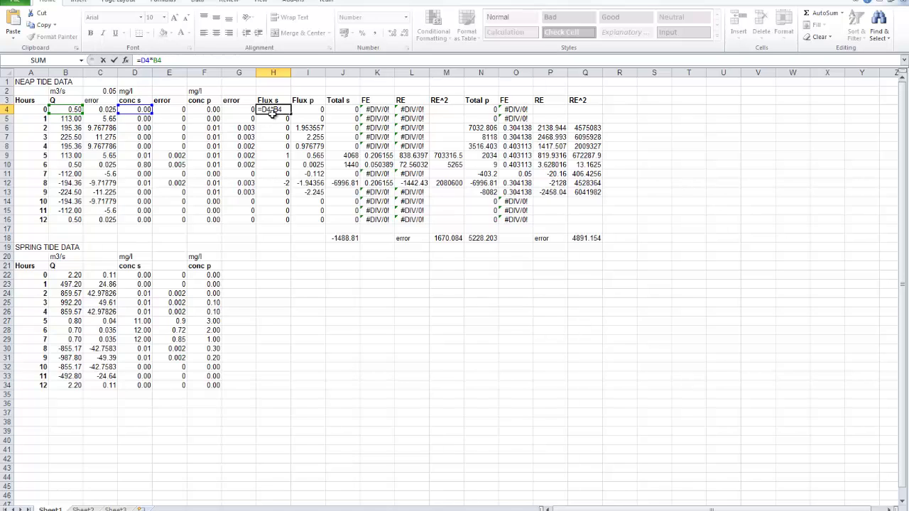
{"action": "left_click", "coordinate": [312, 110]}
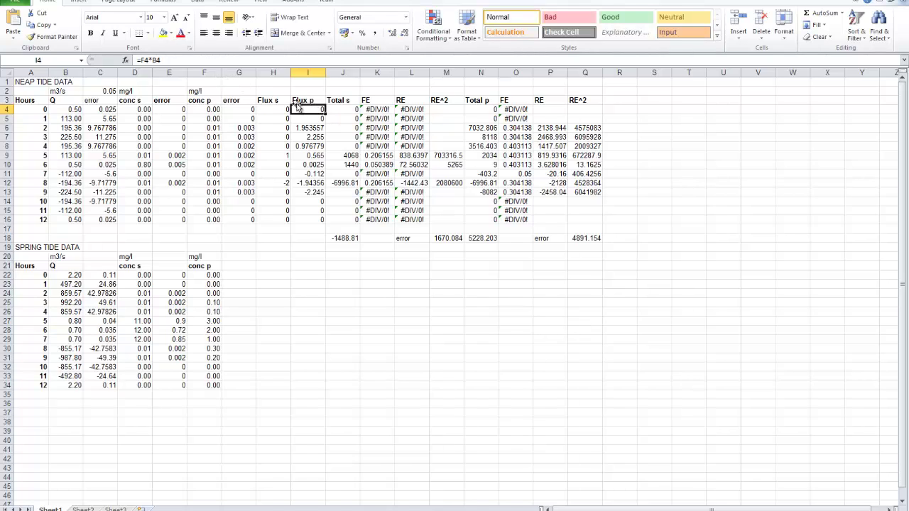
{"action": "left_click", "coordinate": [348, 111]}
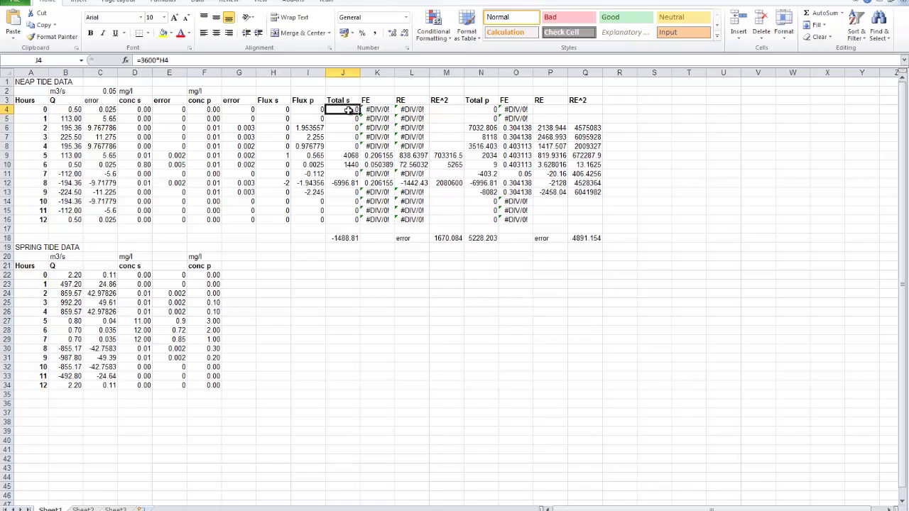
{"action": "left_click", "coordinate": [179, 60]}
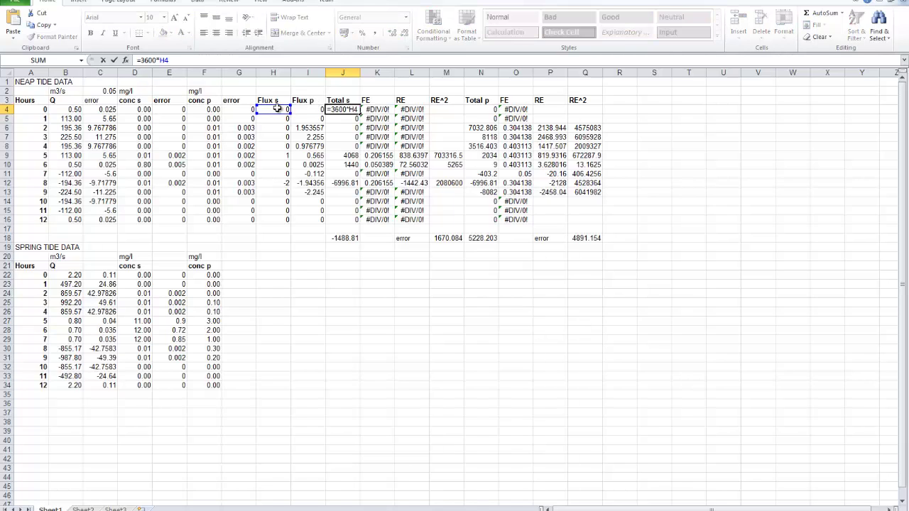
{"action": "left_click", "coordinate": [35, 110]}
{"action": "left_click", "coordinate": [34, 118]}
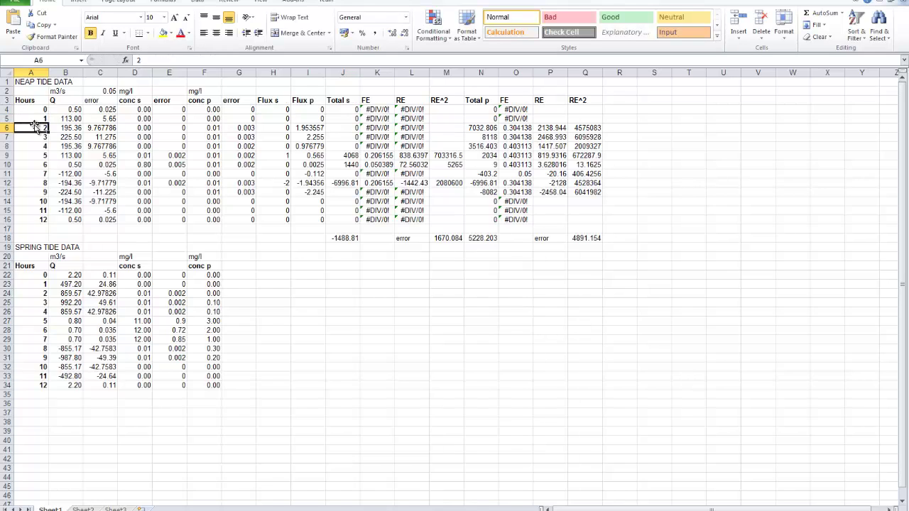
{"action": "left_click", "coordinate": [37, 111]}
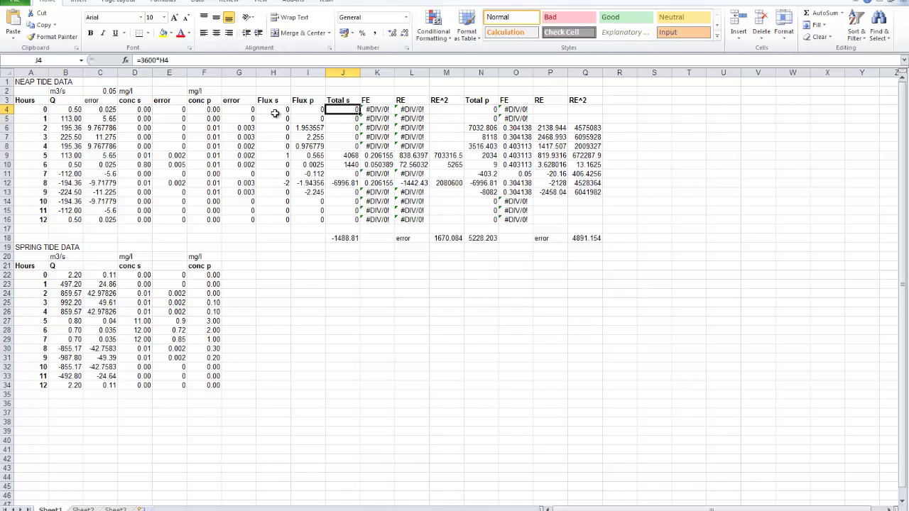
{"action": "left_click", "coordinate": [343, 102]}
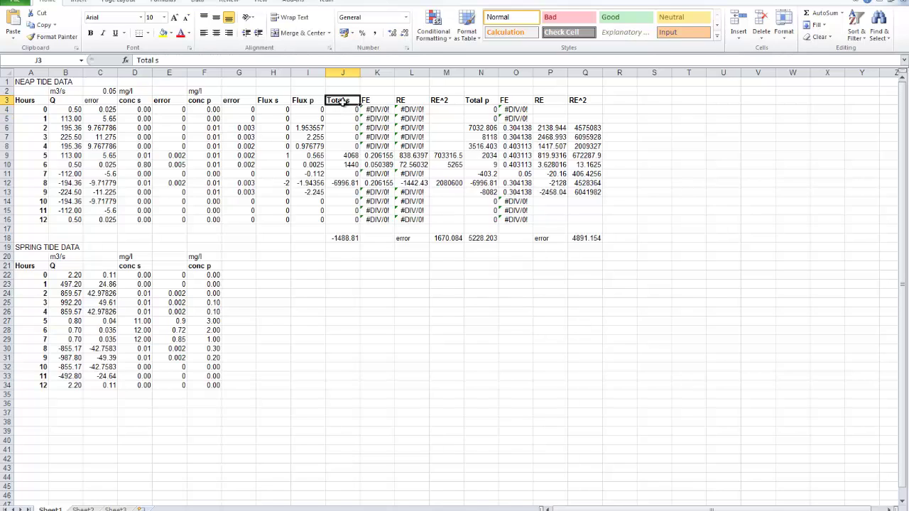
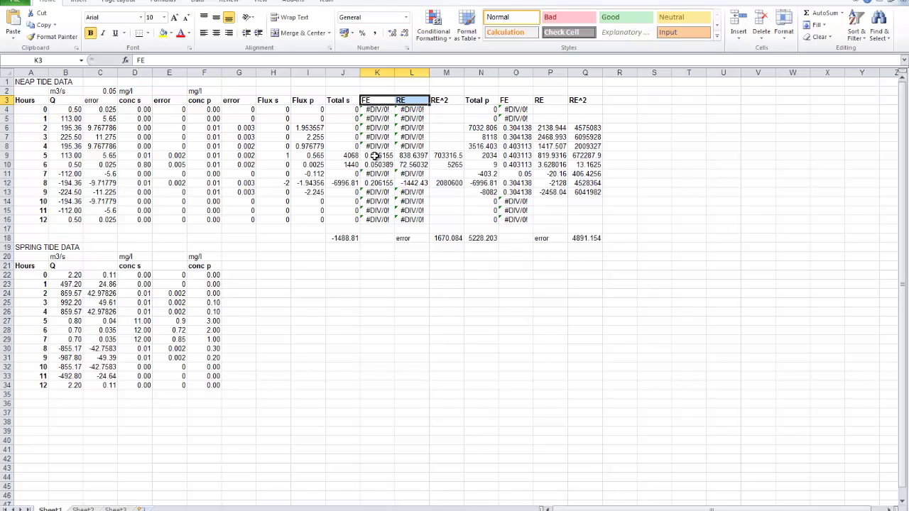
- Inspect the suspended-load FE and RE formulas in K9 and L9, tracing the cells they reference
{"action": "left_click", "coordinate": [375, 156]}
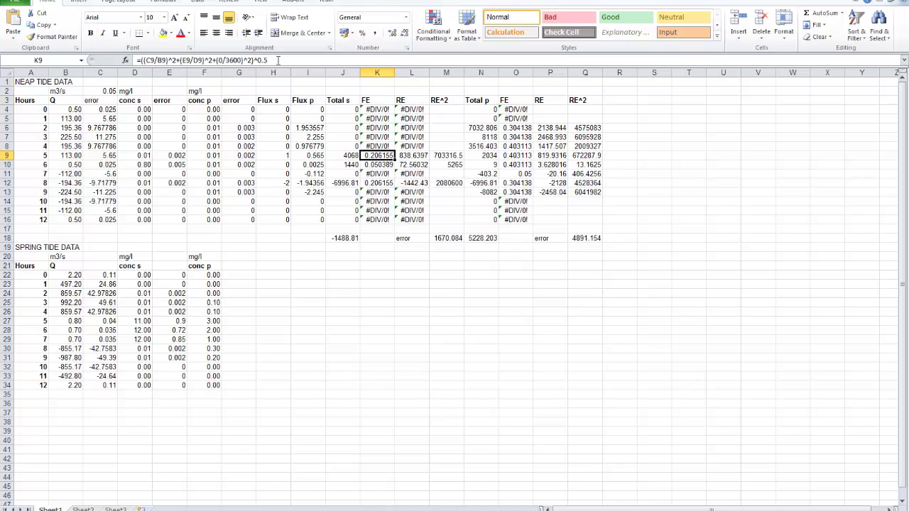
{"action": "left_click", "coordinate": [277, 60]}
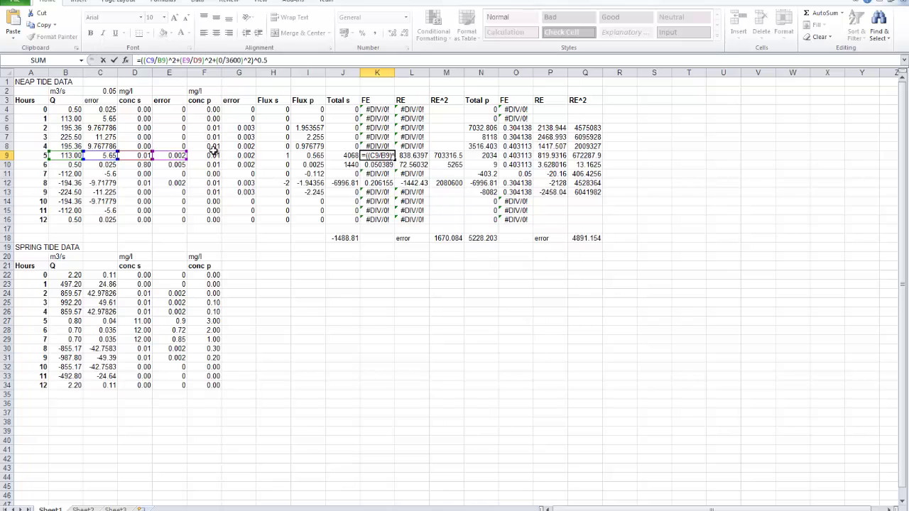
{"action": "left_click", "coordinate": [344, 211]}
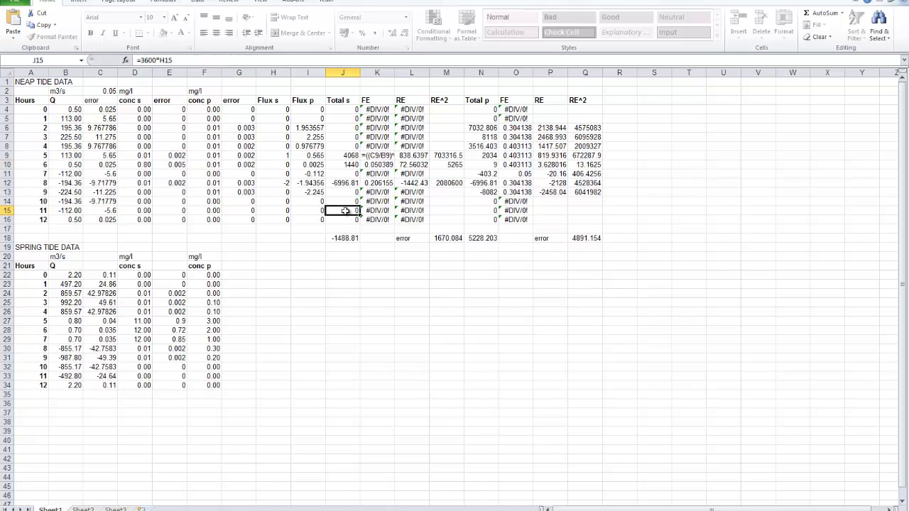
{"action": "left_click", "coordinate": [377, 156]}
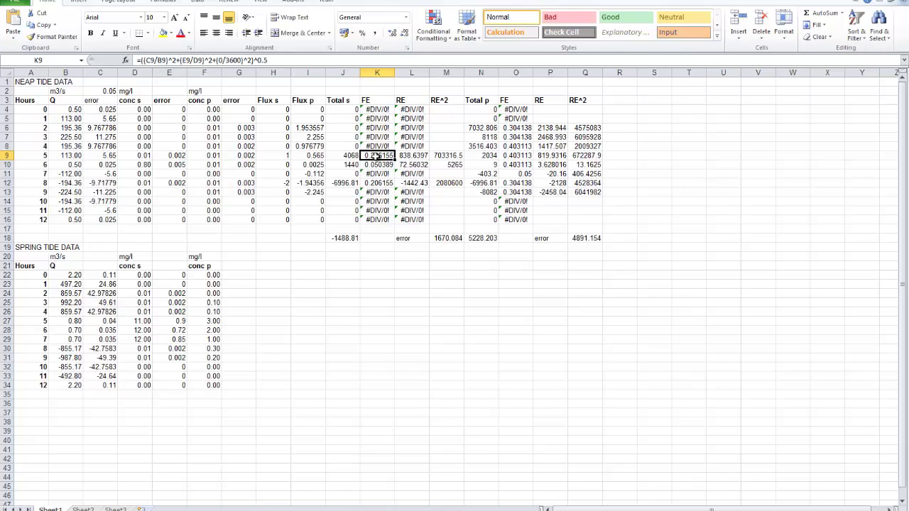
{"action": "left_click", "coordinate": [415, 156]}
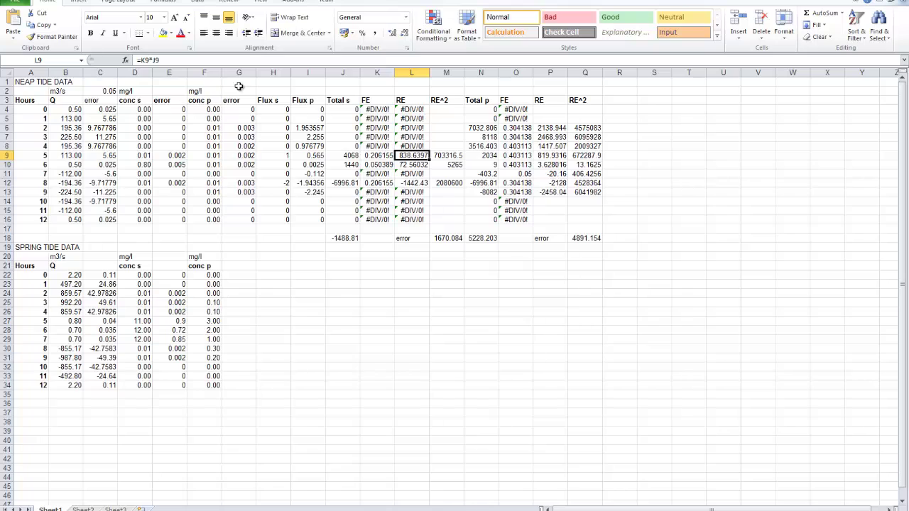
{"action": "left_click", "coordinate": [184, 61]}
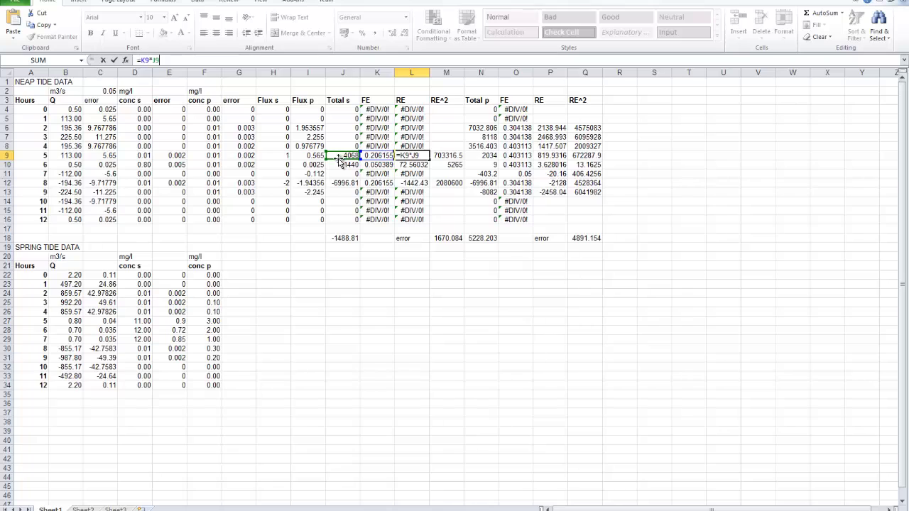
{"action": "left_click", "coordinate": [414, 284]}
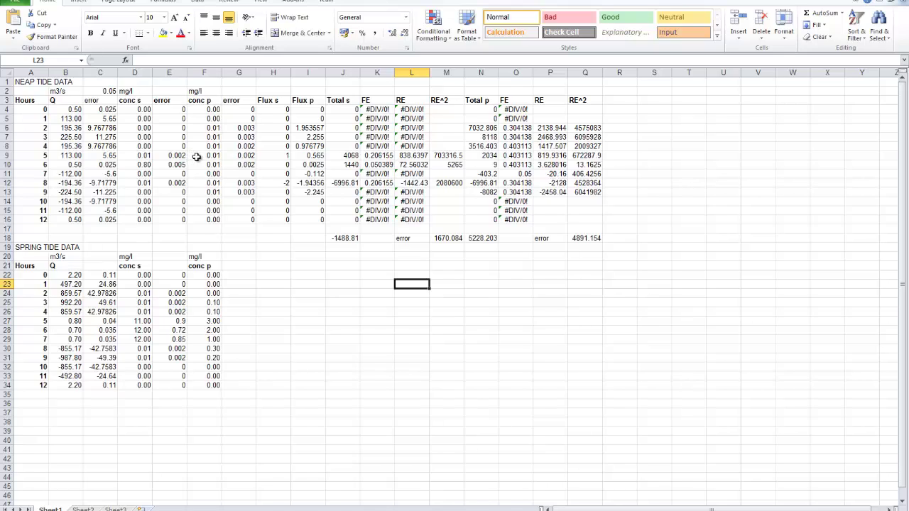
{"action": "left_click", "coordinate": [345, 158]}
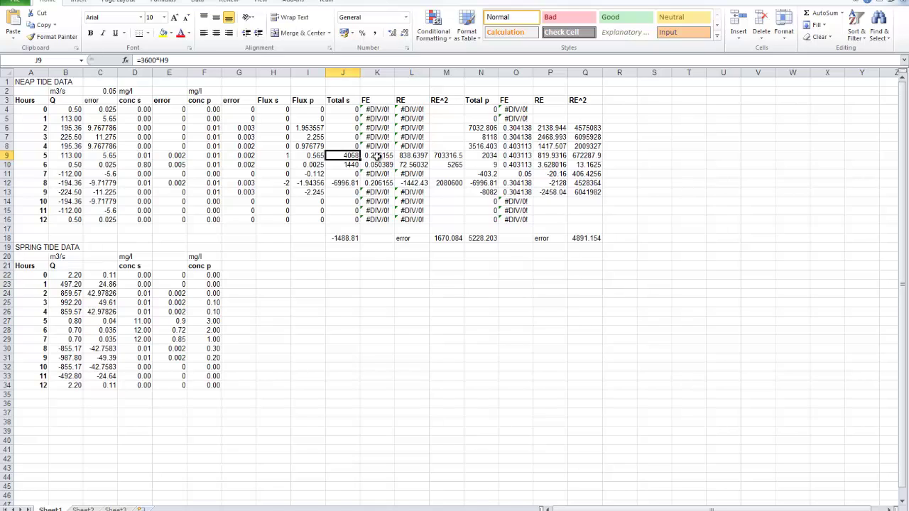
{"action": "left_click", "coordinate": [376, 155]}
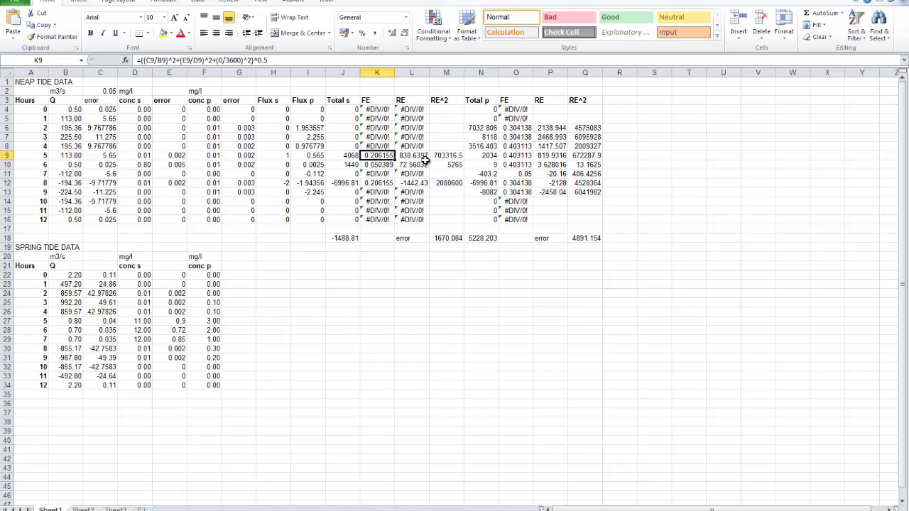
{"action": "left_click", "coordinate": [414, 156]}
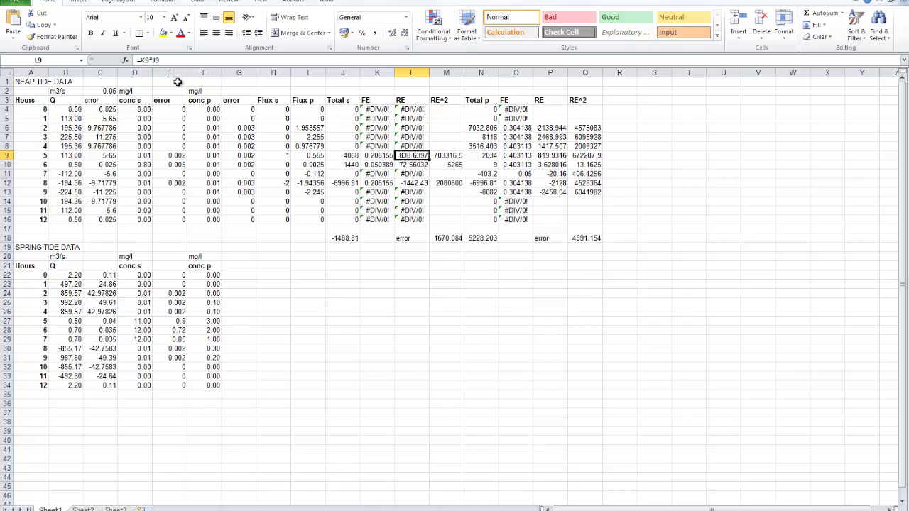
{"action": "left_click", "coordinate": [169, 61]}
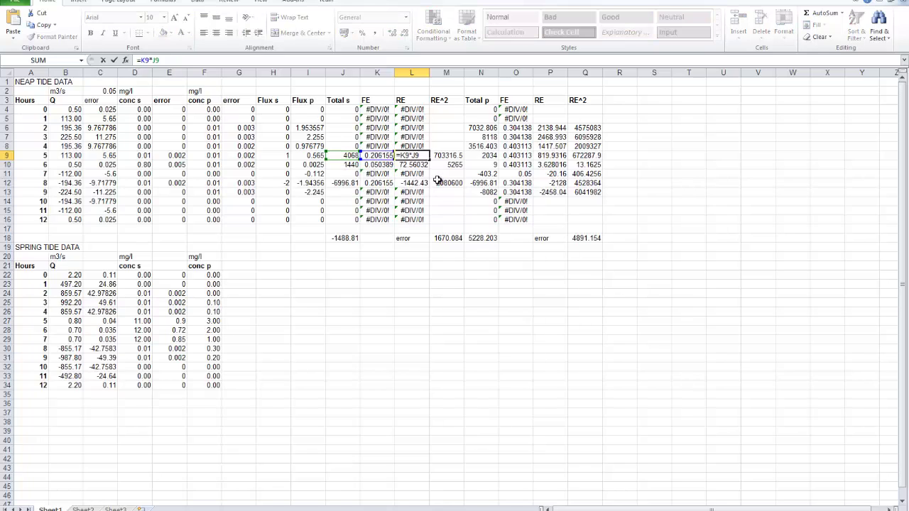
{"action": "left_click", "coordinate": [438, 135]}
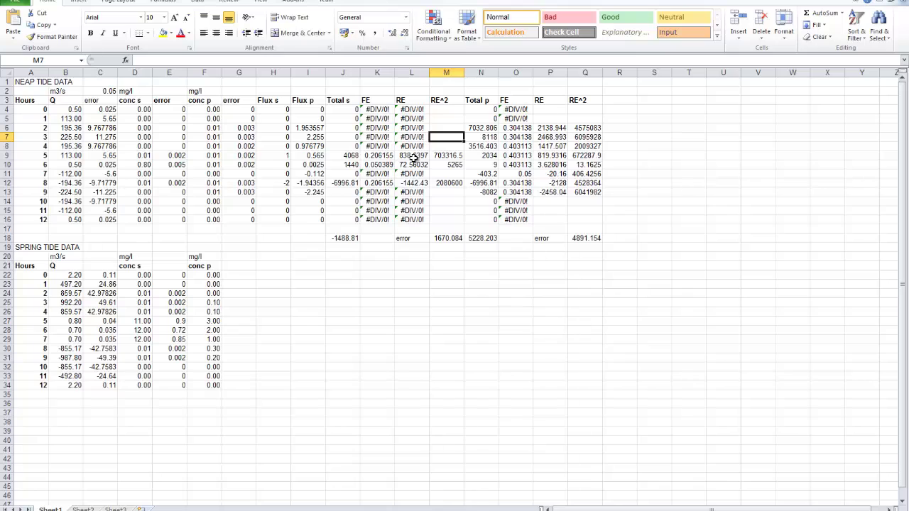
- Inspect the Total p formula in N9 and its FE formula in O9, tracing their referenced cells
{"action": "left_click", "coordinate": [482, 156]}
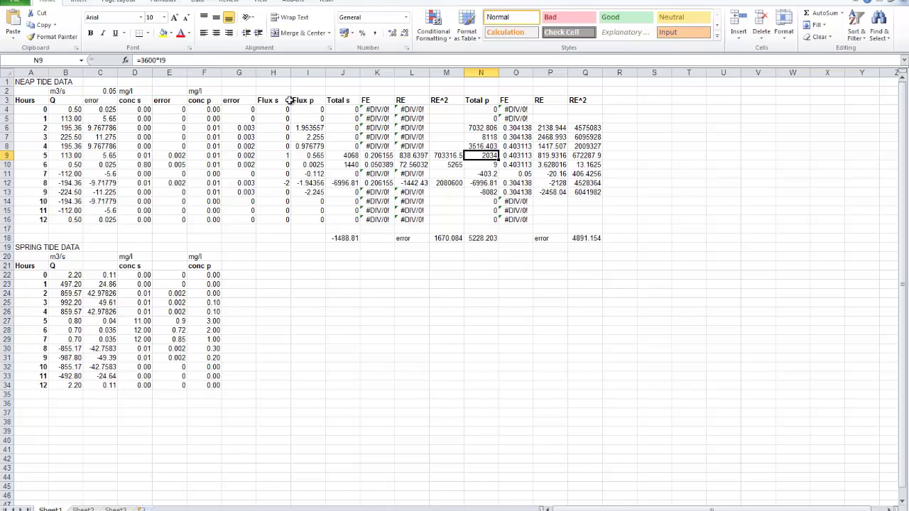
{"action": "left_click", "coordinate": [184, 62]}
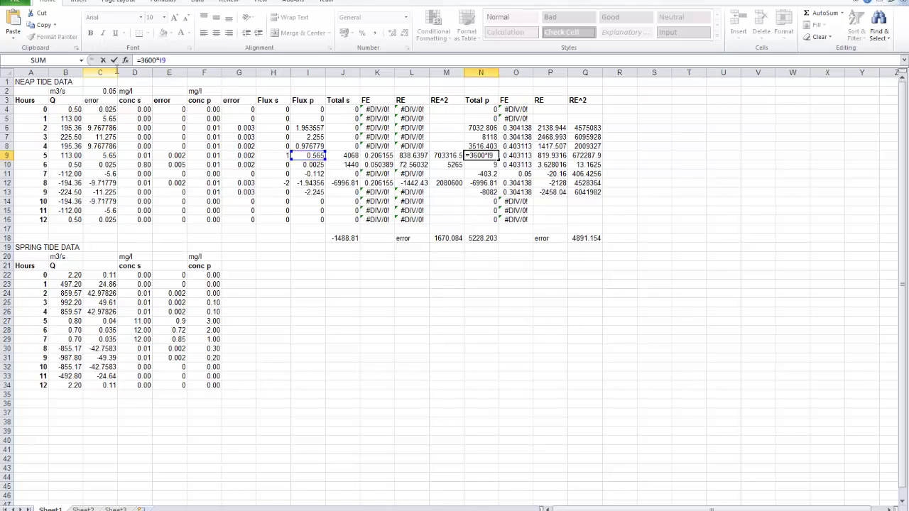
{"action": "left_click", "coordinate": [114, 61]}
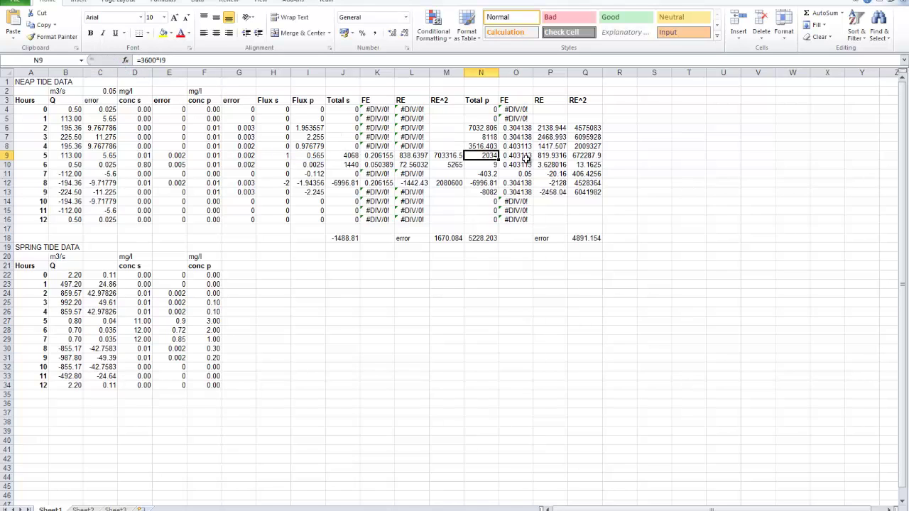
{"action": "left_click", "coordinate": [524, 156]}
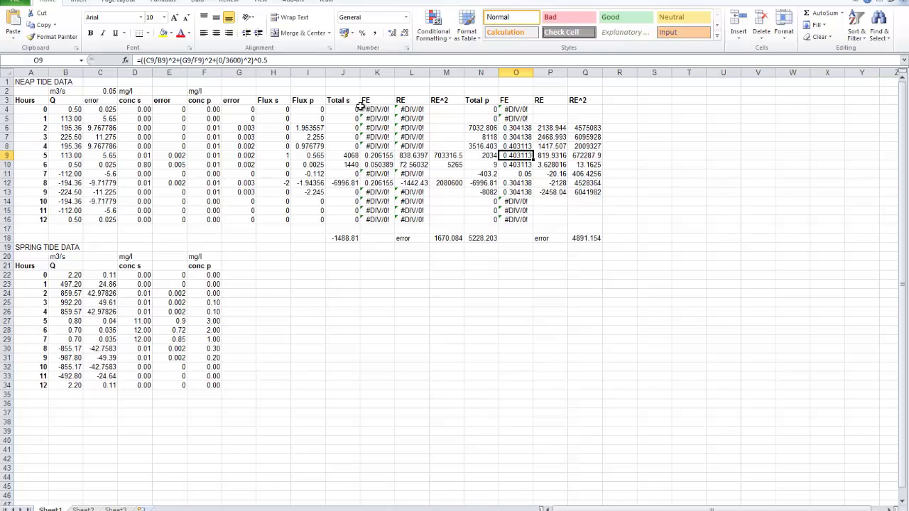
{"action": "left_click", "coordinate": [296, 62]}
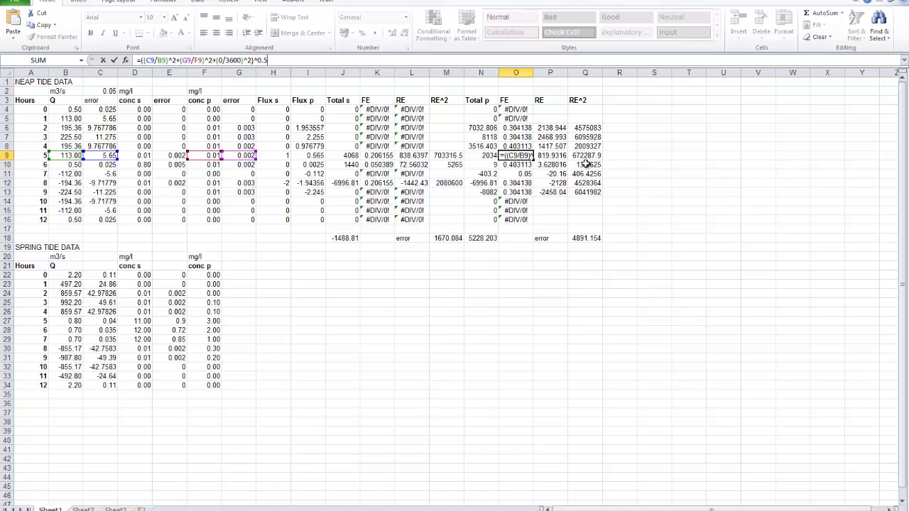
- Inspect the RE formula for Total p in P9, tracing the FE and total cells it multiplies
{"action": "left_click", "coordinate": [549, 220]}
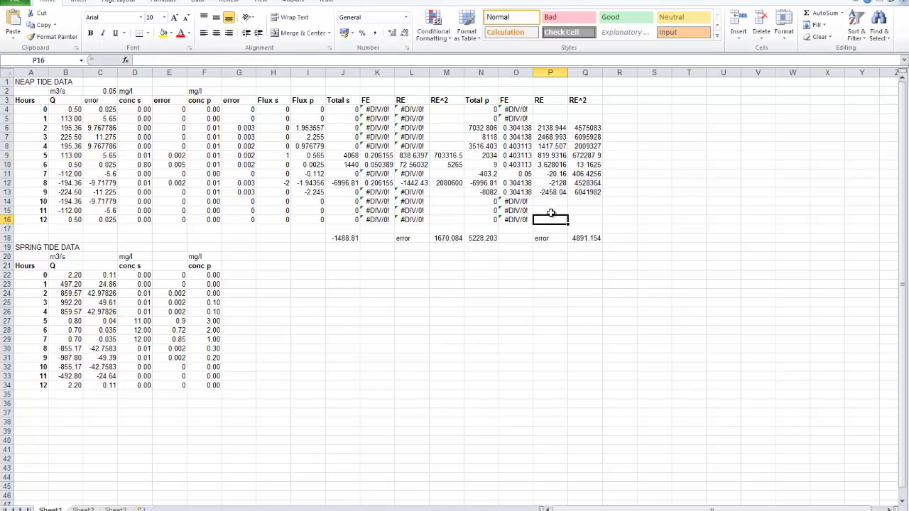
{"action": "left_click", "coordinate": [539, 155]}
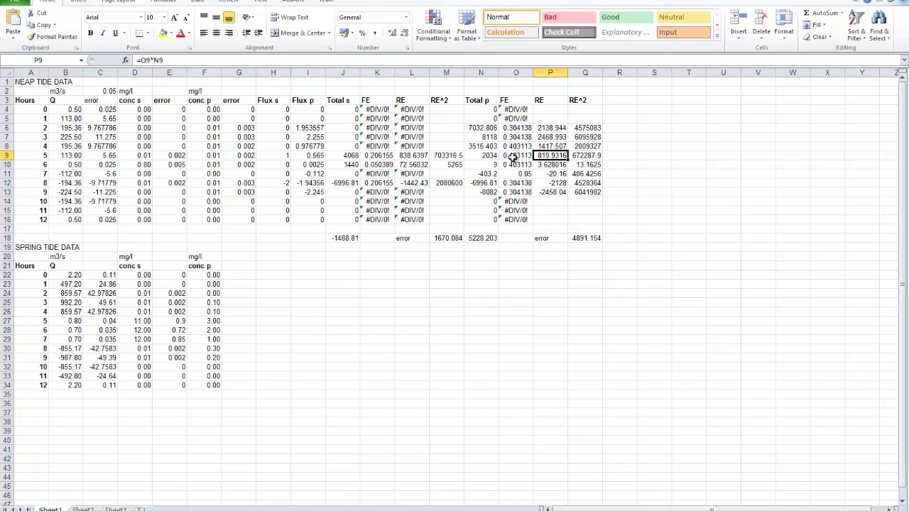
{"action": "left_click", "coordinate": [168, 60]}
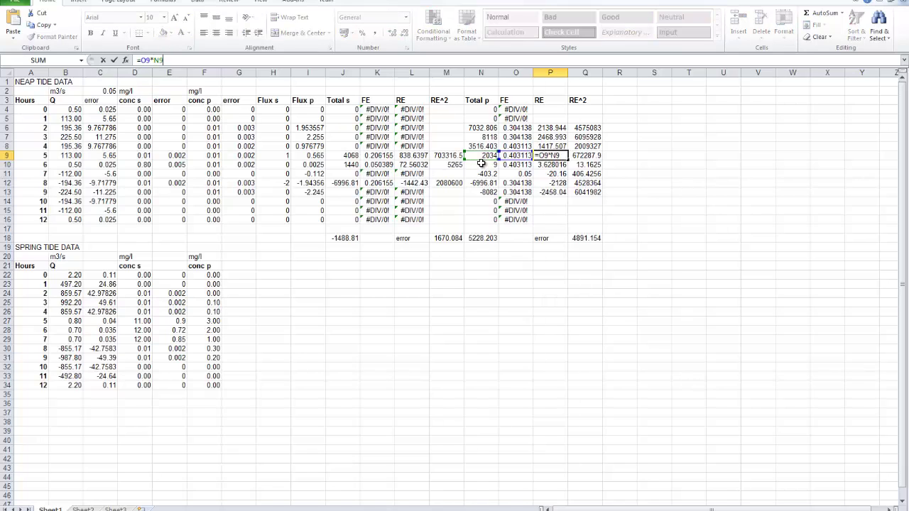
{"action": "left_click", "coordinate": [587, 202]}
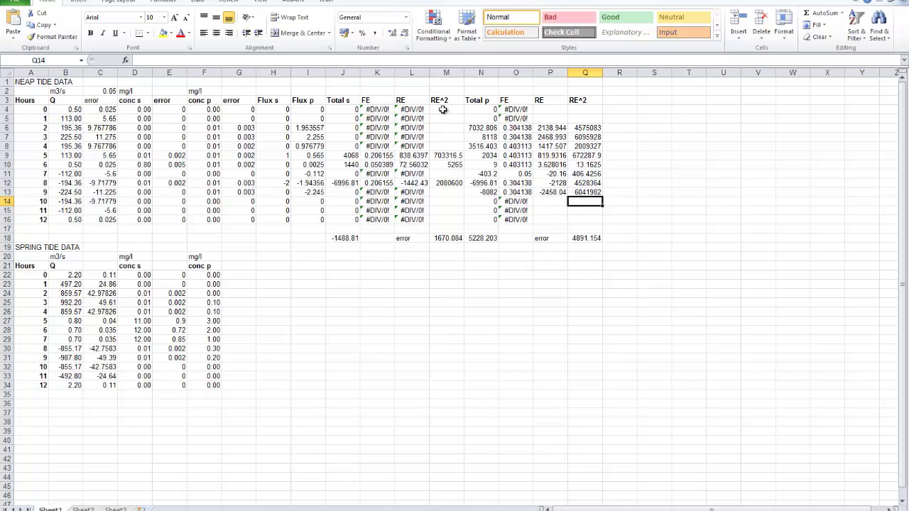
- Review the Total s values for hours 5, 6 and 8 and trace the range summed in J18
{"action": "left_click", "coordinate": [448, 238]}
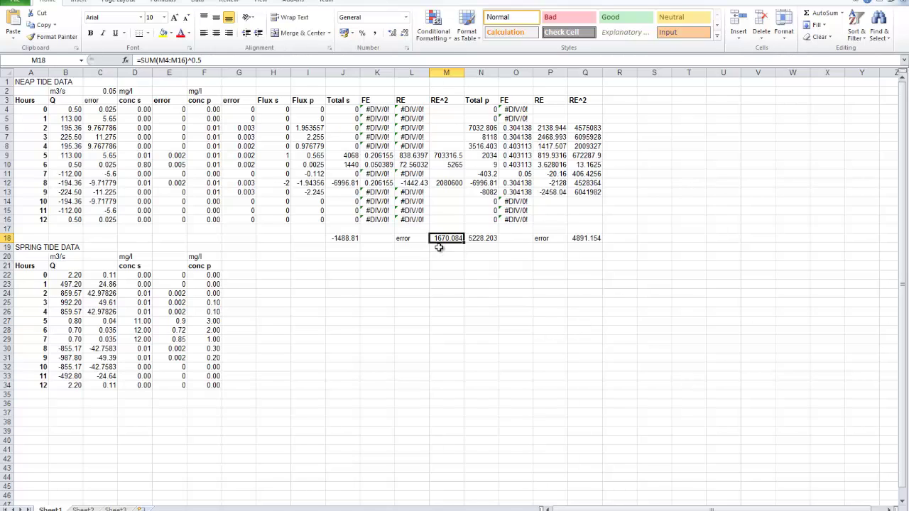
{"action": "left_click", "coordinate": [341, 156]}
{"action": "left_click", "coordinate": [339, 165]}
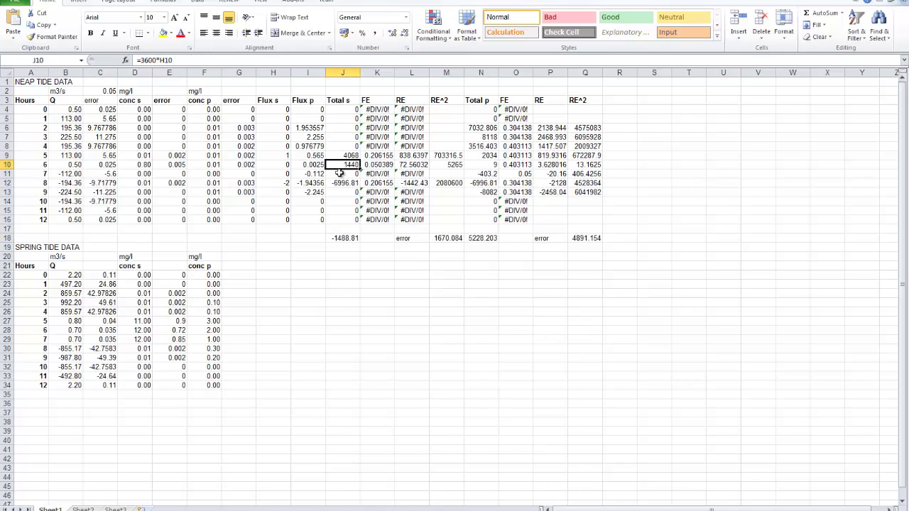
{"action": "left_click", "coordinate": [342, 157]}
{"action": "left_click", "coordinate": [340, 164]}
{"action": "left_click", "coordinate": [341, 182]}
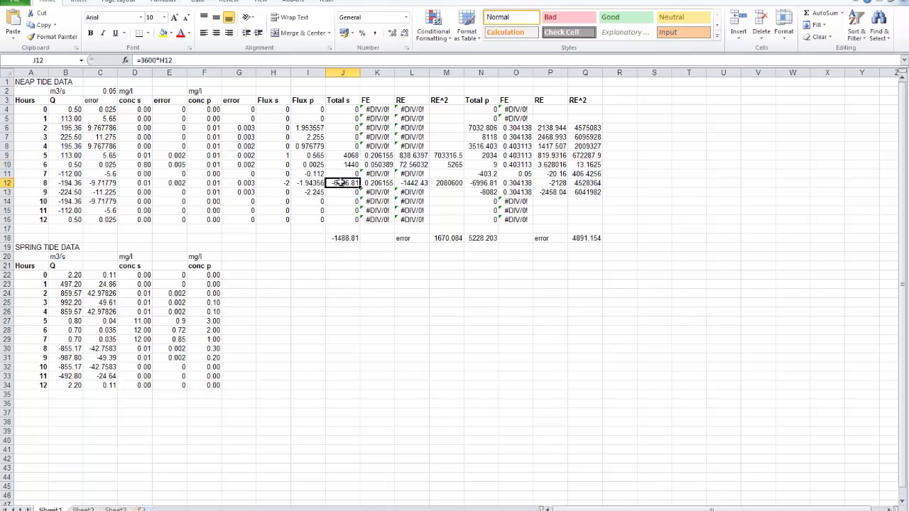
{"action": "left_click", "coordinate": [341, 155]}
{"action": "left_click", "coordinate": [340, 165]}
{"action": "left_click", "coordinate": [341, 182]}
{"action": "left_click", "coordinate": [345, 238]}
{"action": "left_click", "coordinate": [197, 63]}
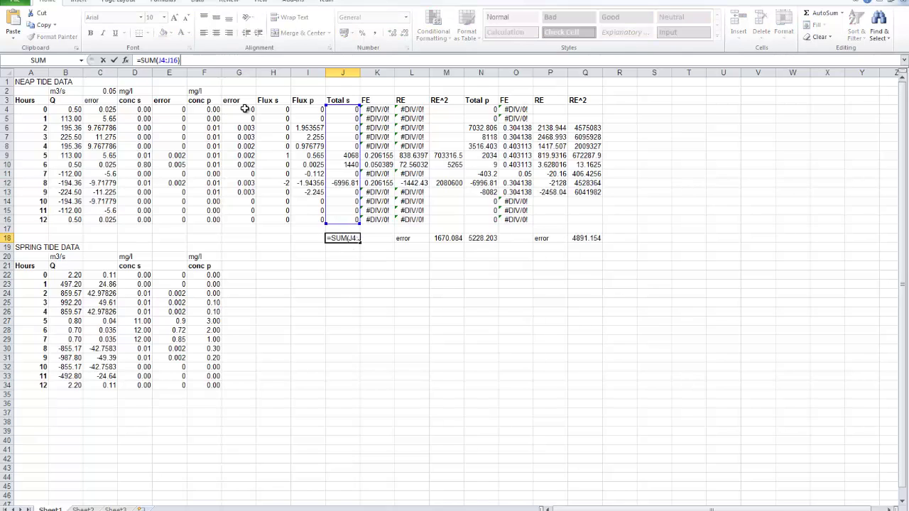
{"action": "left_click", "coordinate": [339, 267]}
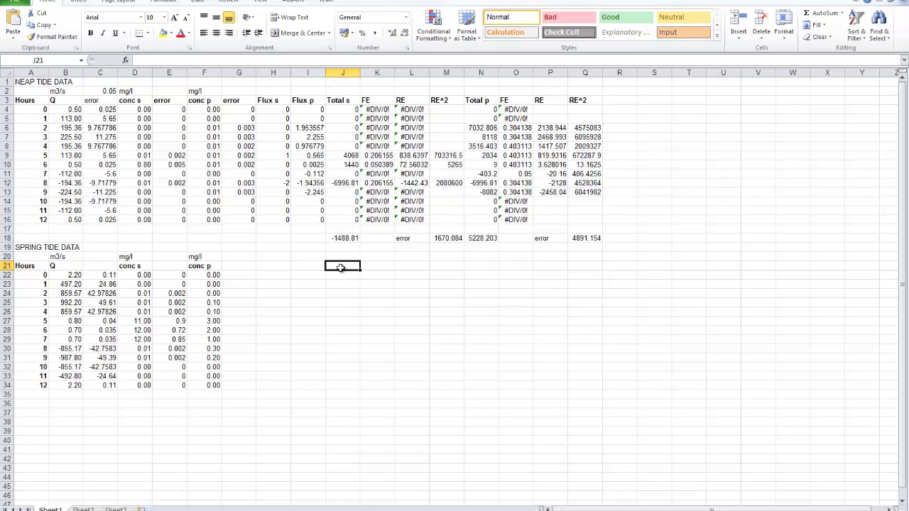
- Examine the propagated error formula in M18 against its RE^2 column and the net Total s in J18
{"action": "left_click", "coordinate": [455, 240]}
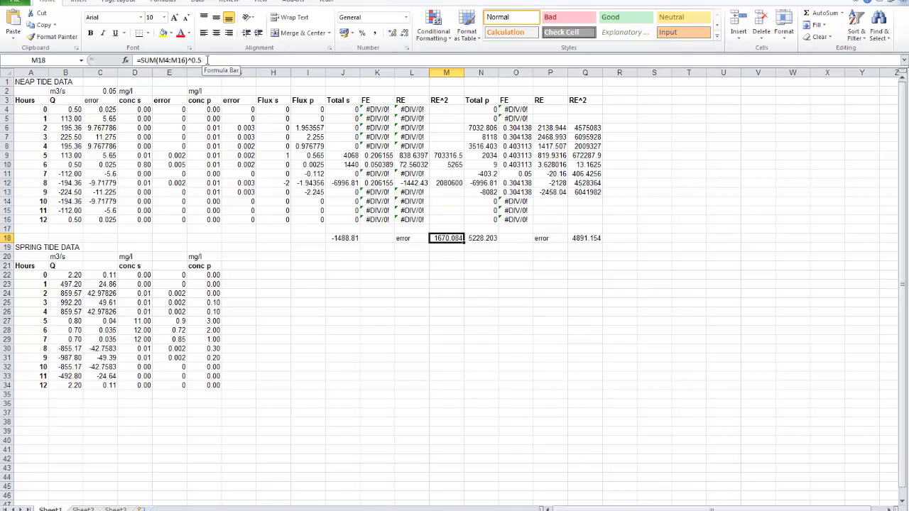
{"action": "left_click", "coordinate": [456, 286]}
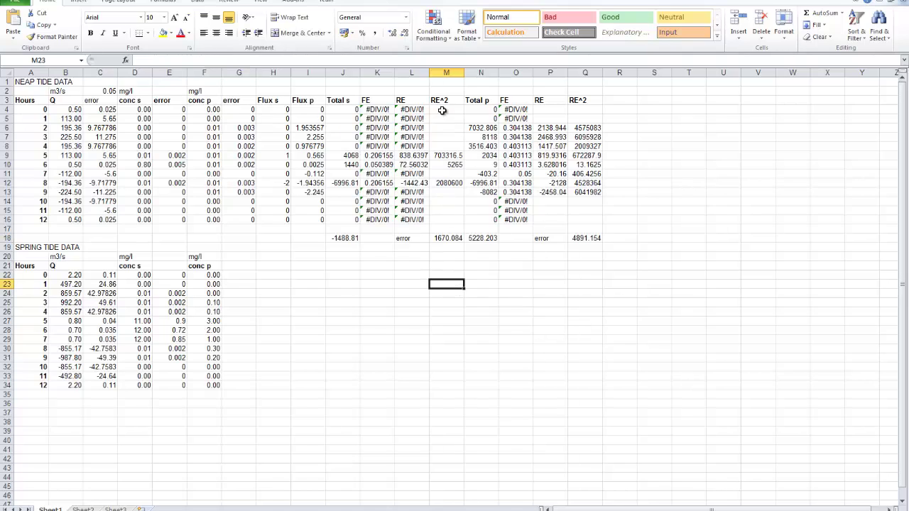
{"action": "left_click", "coordinate": [440, 102]}
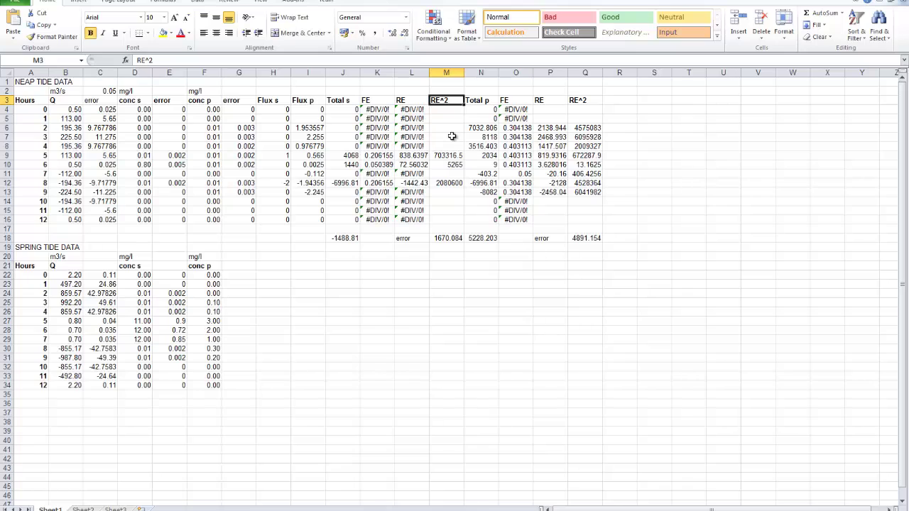
{"action": "left_click", "coordinate": [449, 238]}
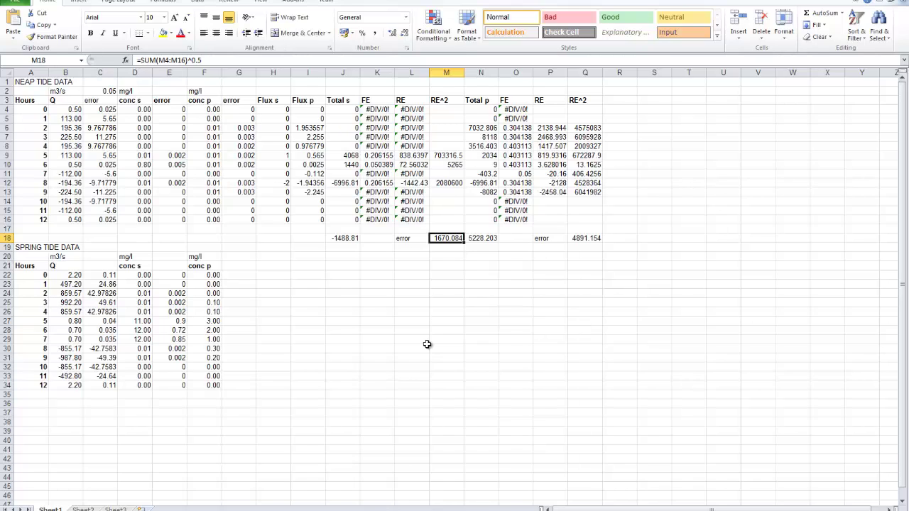
{"action": "left_click", "coordinate": [344, 245]}
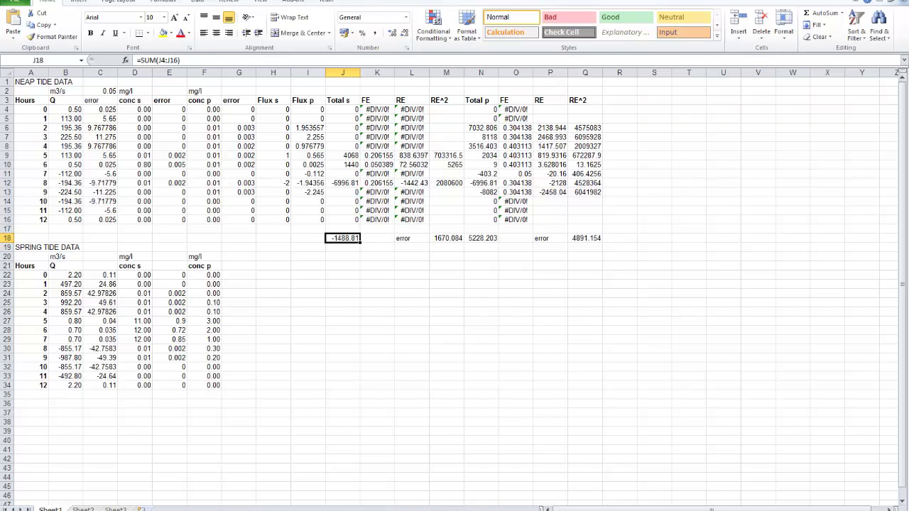
{"action": "left_click", "coordinate": [248, 494]}
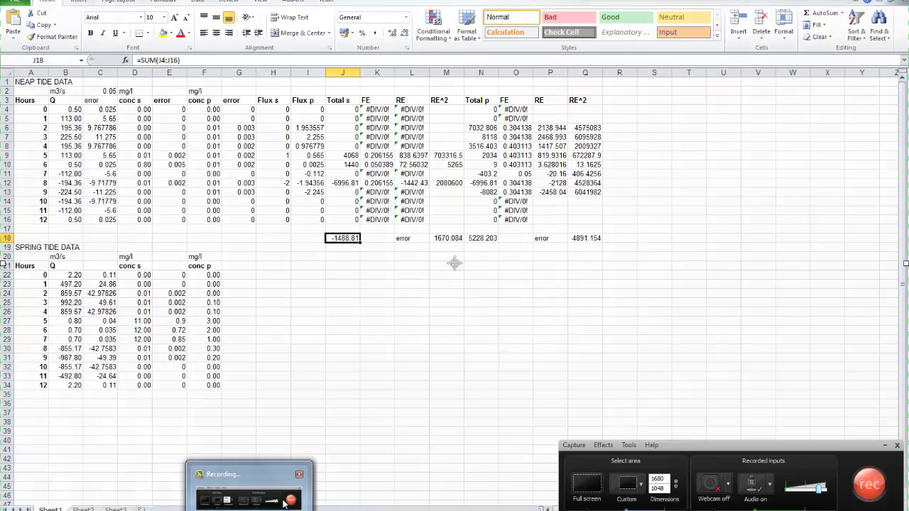
{"action": "key", "text": "F9"}
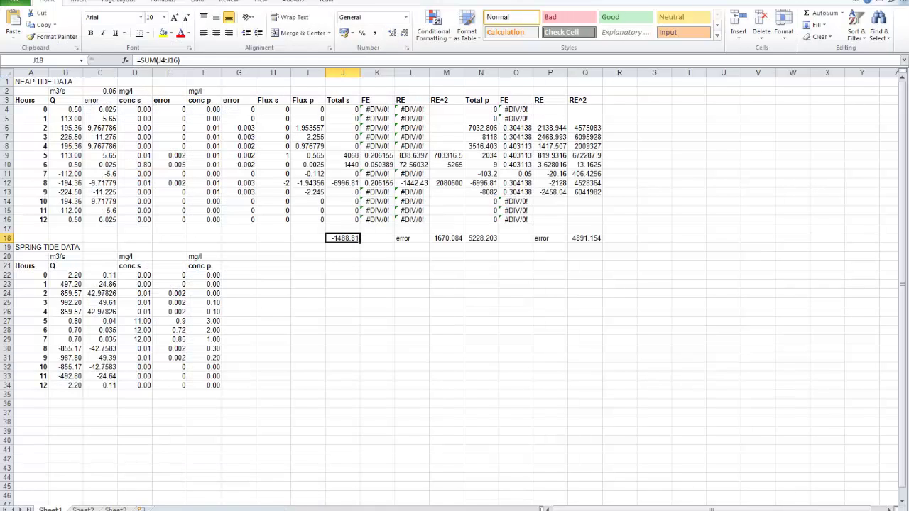